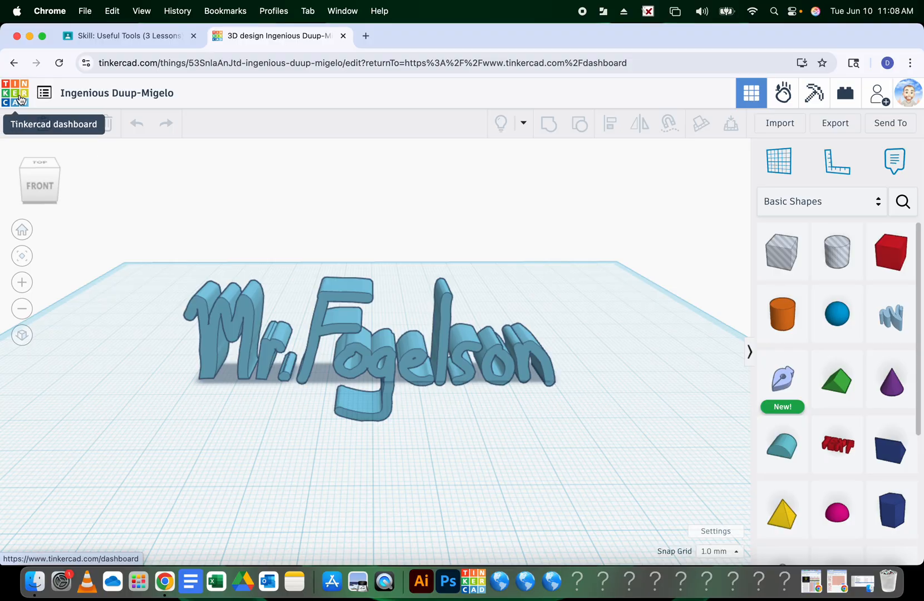
# Step: Create a new 3D design from the dashboard and place a Sketch shape on its workplane
pyautogui.click(18, 99)
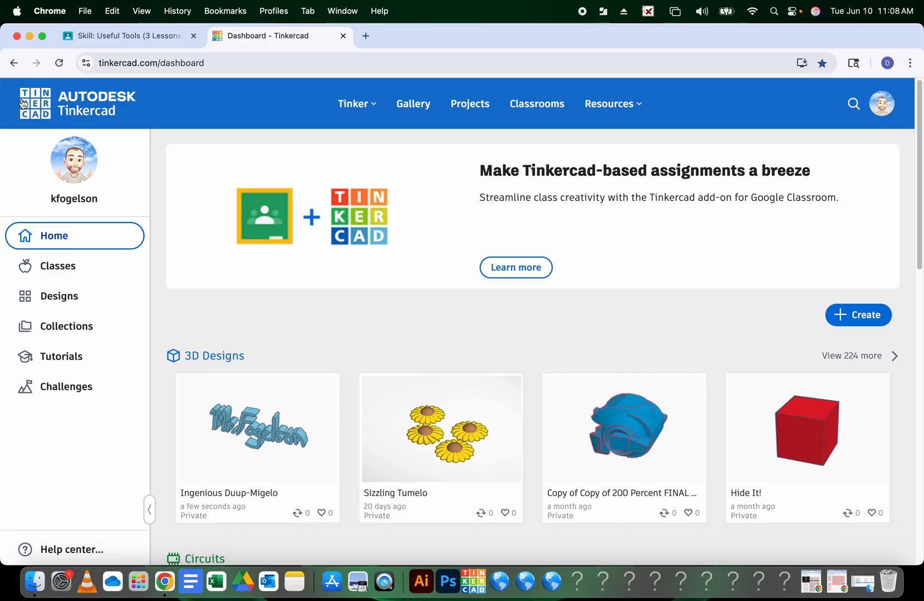
pyautogui.moveTo(275, 411)
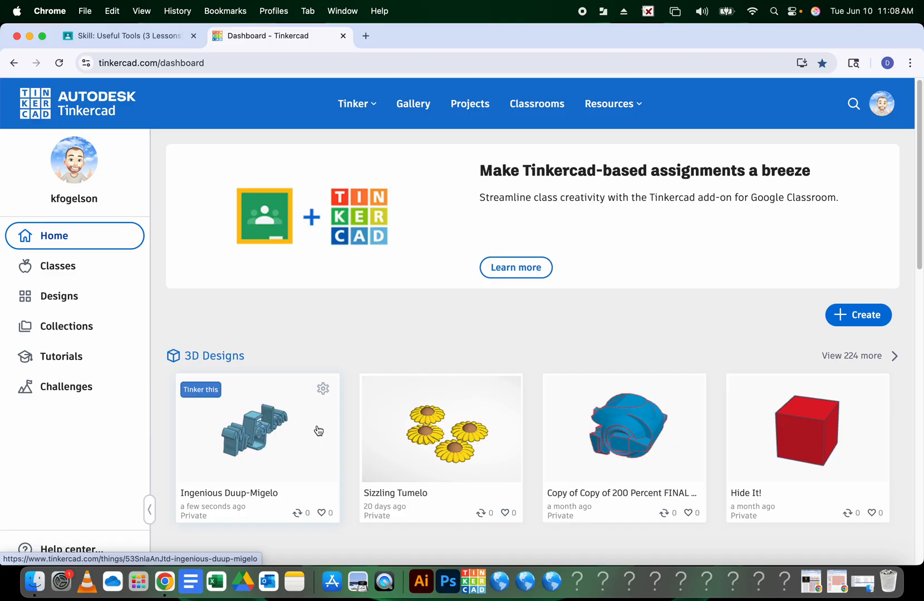
pyautogui.click(844, 317)
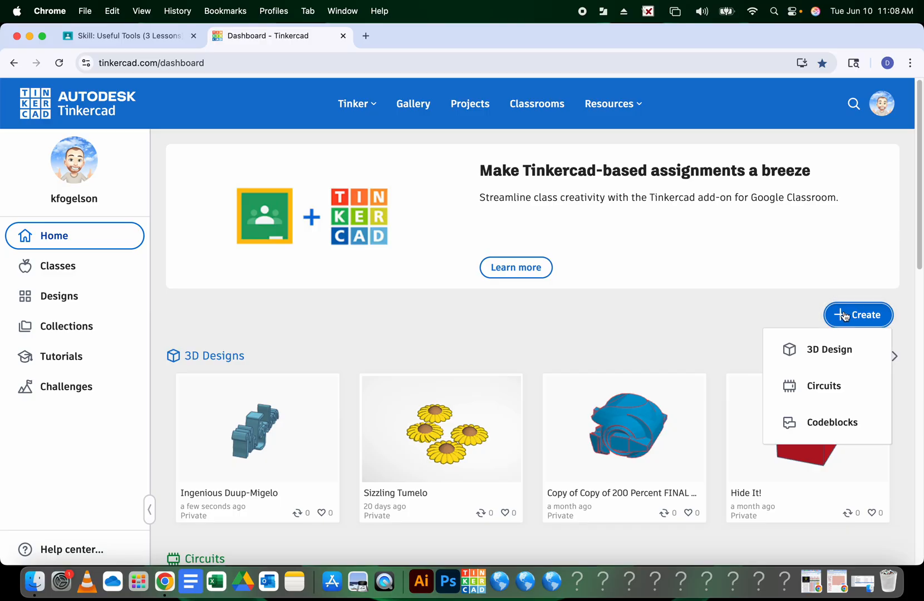
pyautogui.click(834, 350)
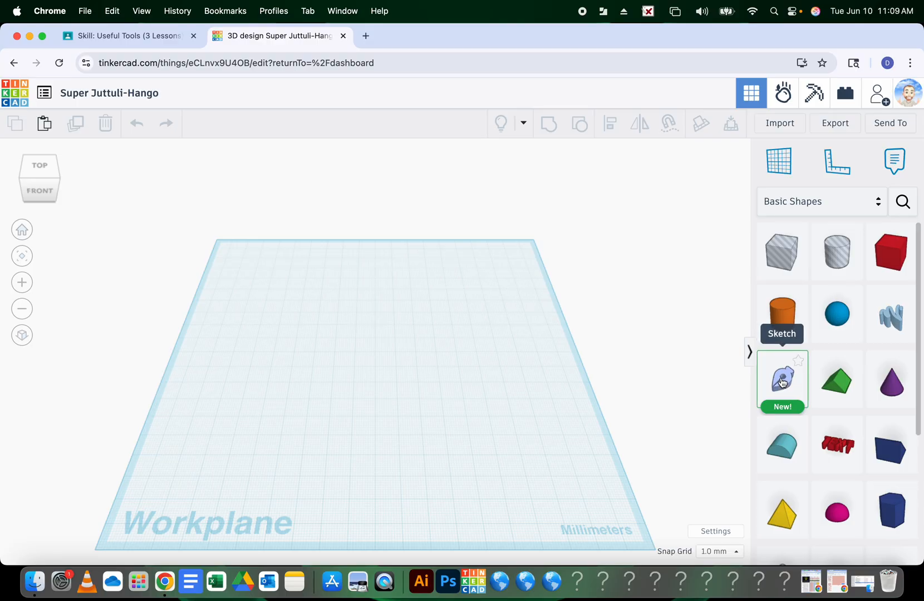
pyautogui.moveTo(782, 382)
pyautogui.mouseDown()
pyautogui.moveTo(561, 350)
pyautogui.moveTo(385, 353)
pyautogui.mouseUp()
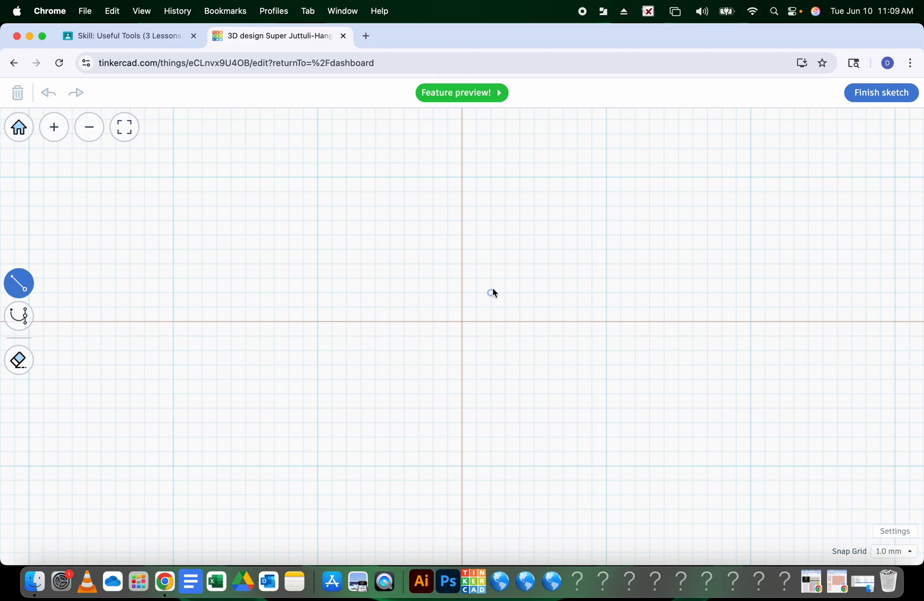
# Step: With the curve tool, start a swoosh outline with a point above the horizontal axis and a curved point 20 mm below it
pyautogui.scroll(3, 491, 279)
pyautogui.scroll(-4, 490, 279)
pyautogui.scroll(-4, 491, 279)
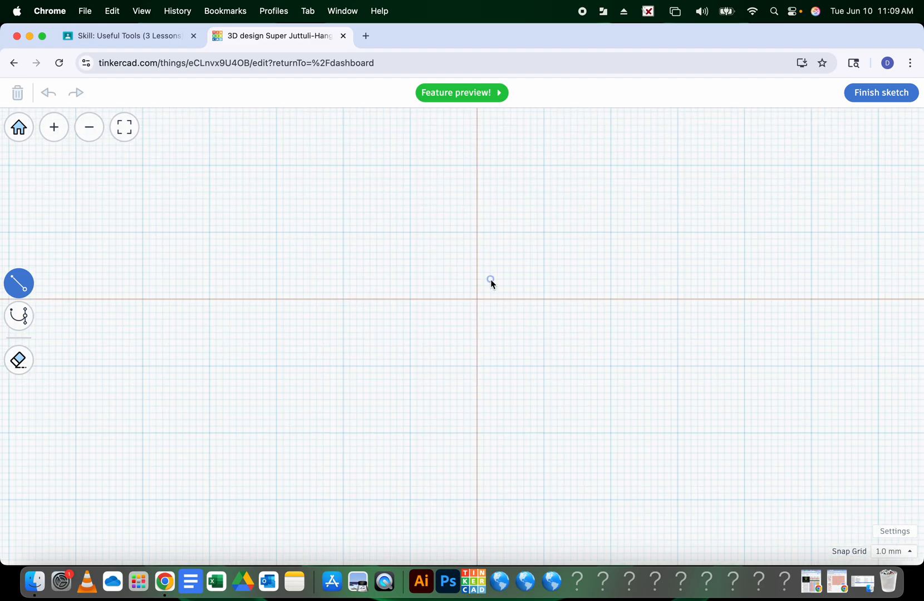
pyautogui.scroll(2, 491, 279)
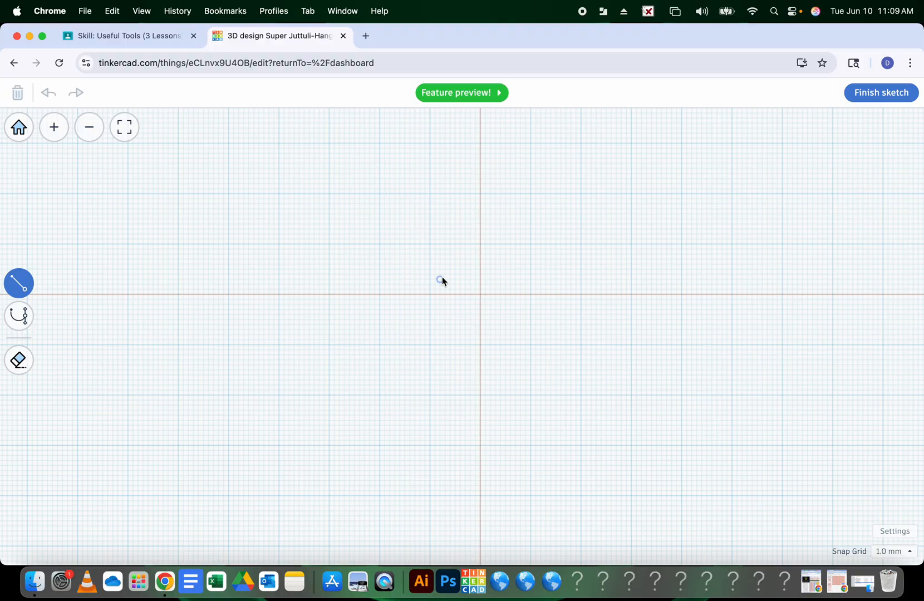
pyautogui.scroll(2, 441, 276)
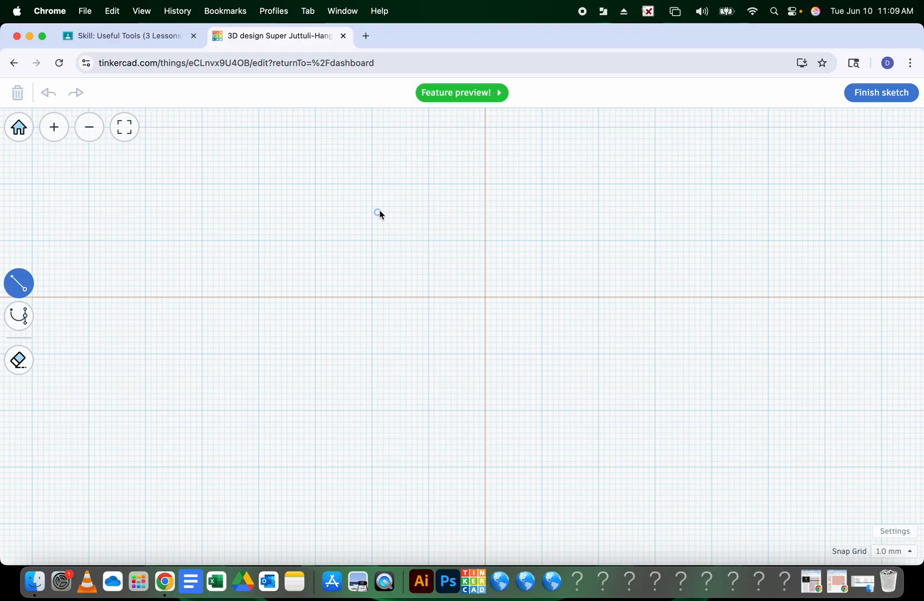
pyautogui.click(24, 317)
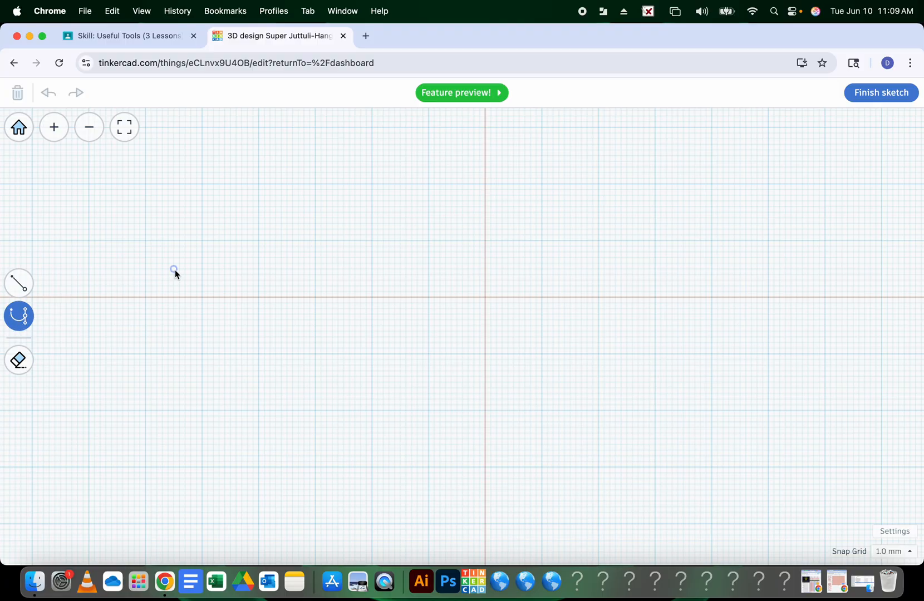
pyautogui.click(315, 183)
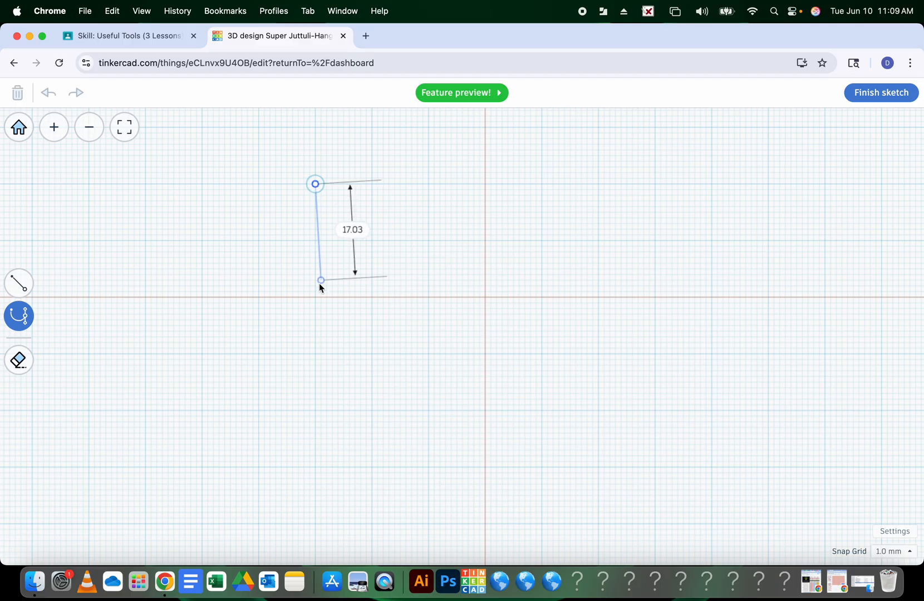
pyautogui.moveTo(315, 298); pyautogui.dragTo(436, 288)
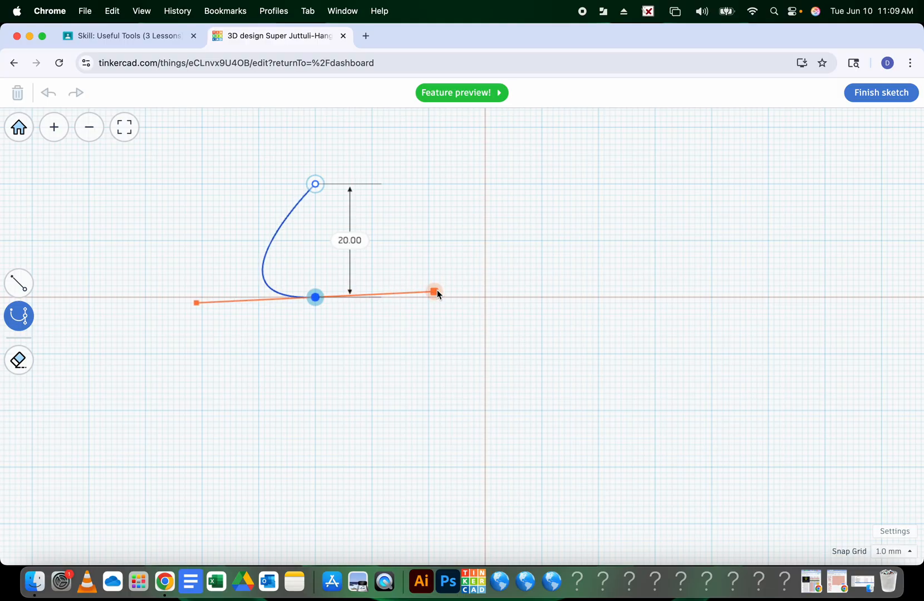
pyautogui.moveTo(436, 289); pyautogui.dragTo(436, 290)
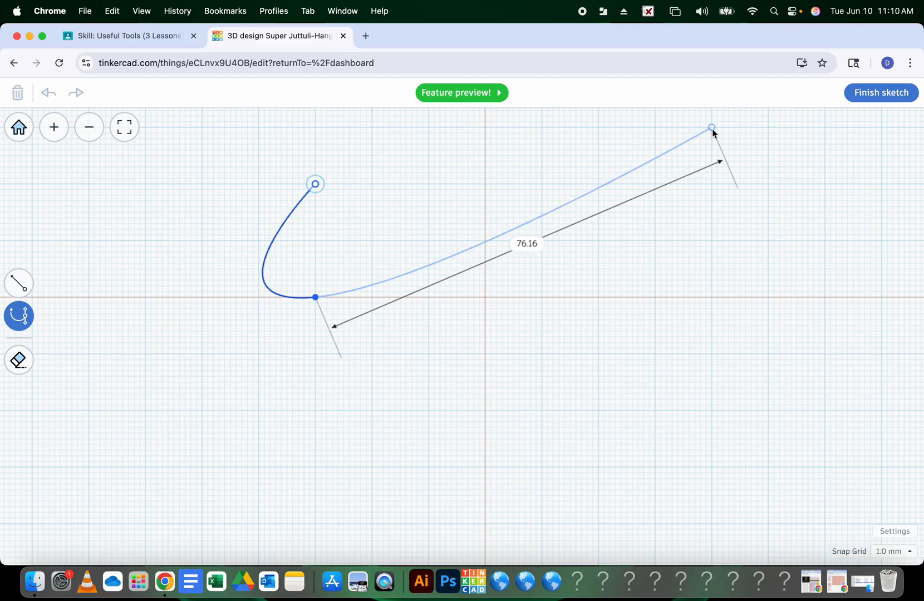
# Step: Add the swoosh's far tip and an inner point about 57 mm back, close the outline with a curve, and finish the roughly 79 × 30 mm sketch
pyautogui.click(712, 128)
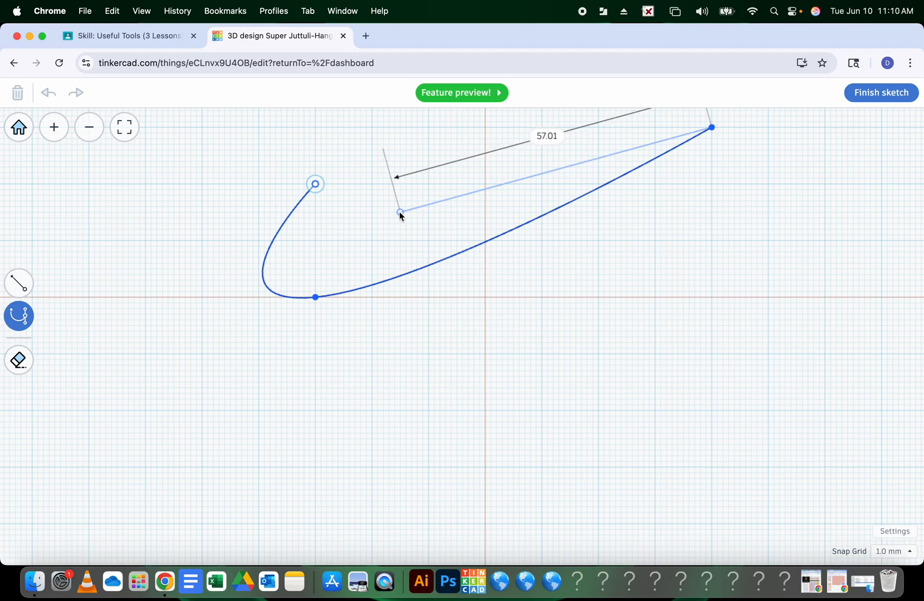
pyautogui.click(400, 212)
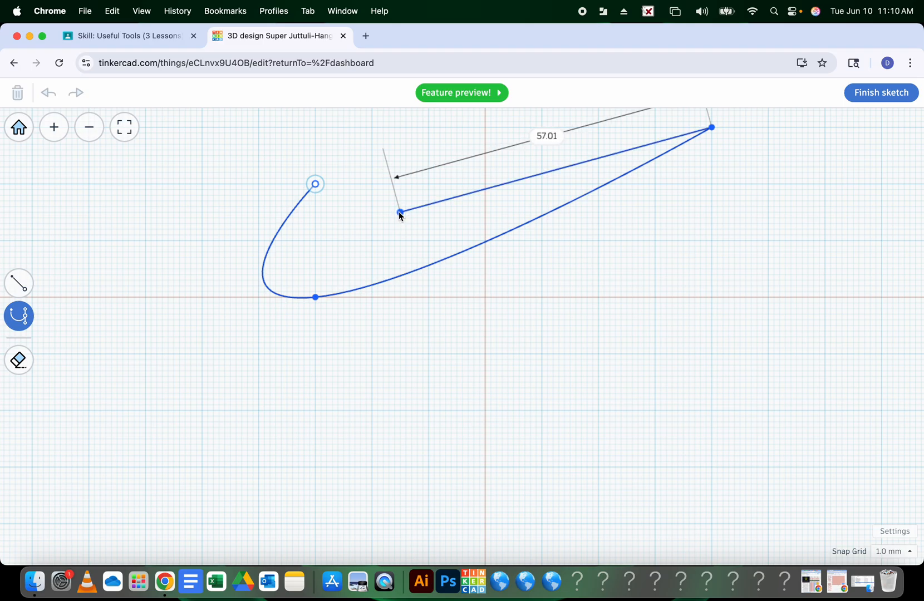
pyautogui.click(319, 189)
pyautogui.moveTo(321, 188); pyautogui.dragTo(337, 134)
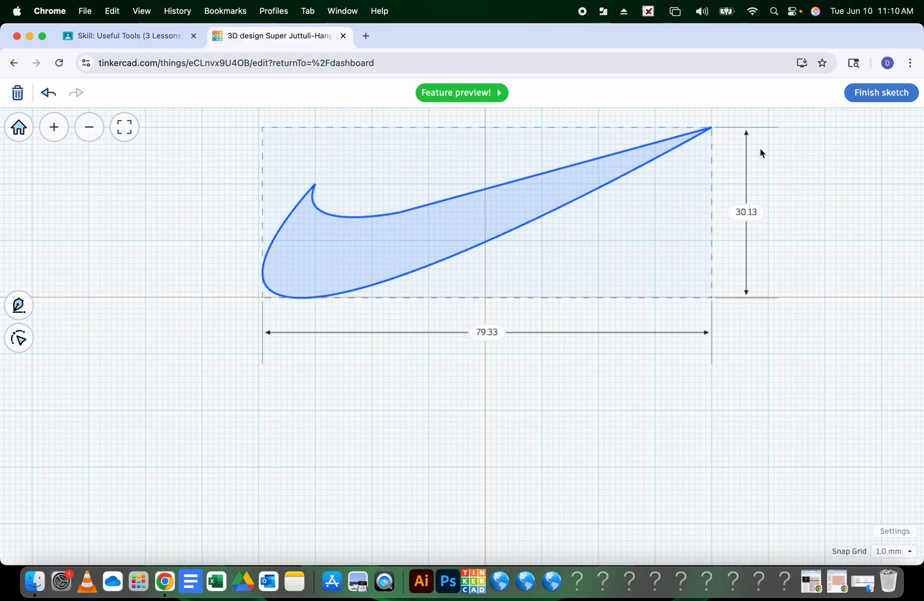
pyautogui.click(880, 92)
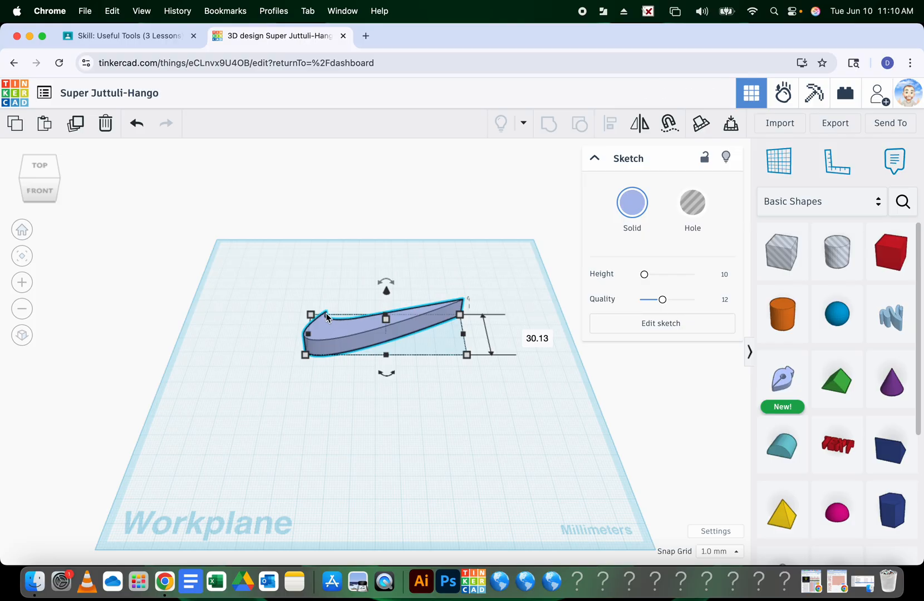
# Step: Reopen the swoosh sketch, move the inner upper-edge point 3 mm left and 1 mm down, and finish the sketch
pyautogui.doubleClick(370, 328)
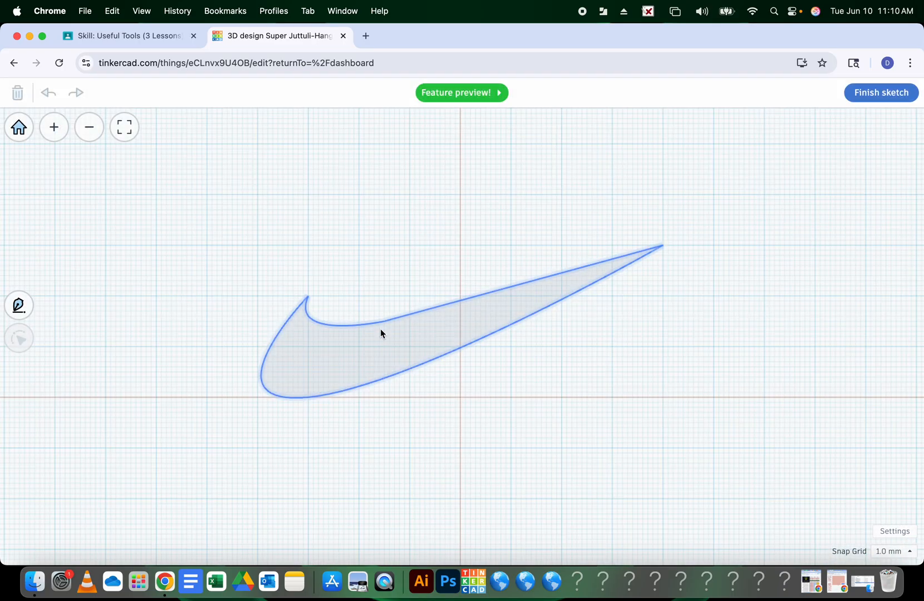
pyautogui.click(302, 336)
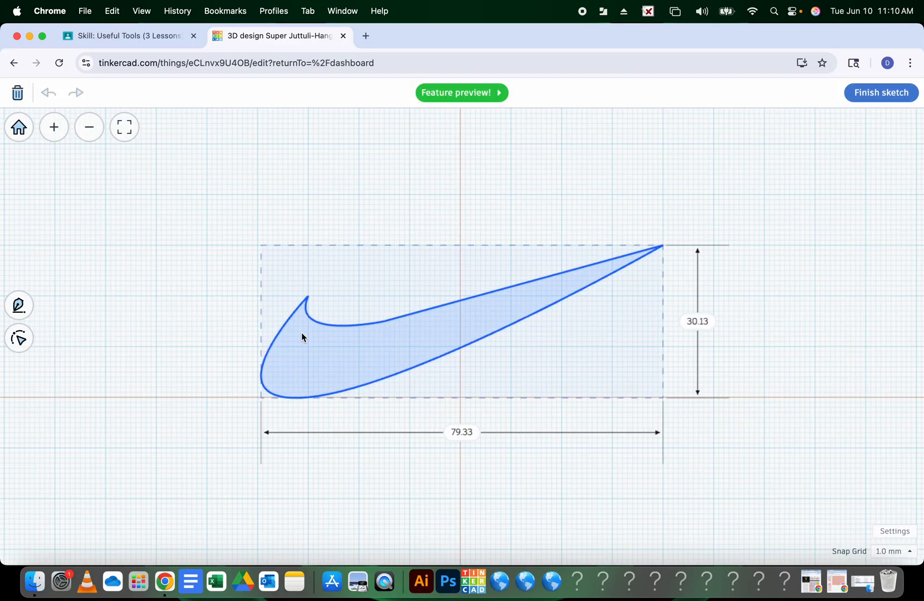
pyautogui.click(20, 338)
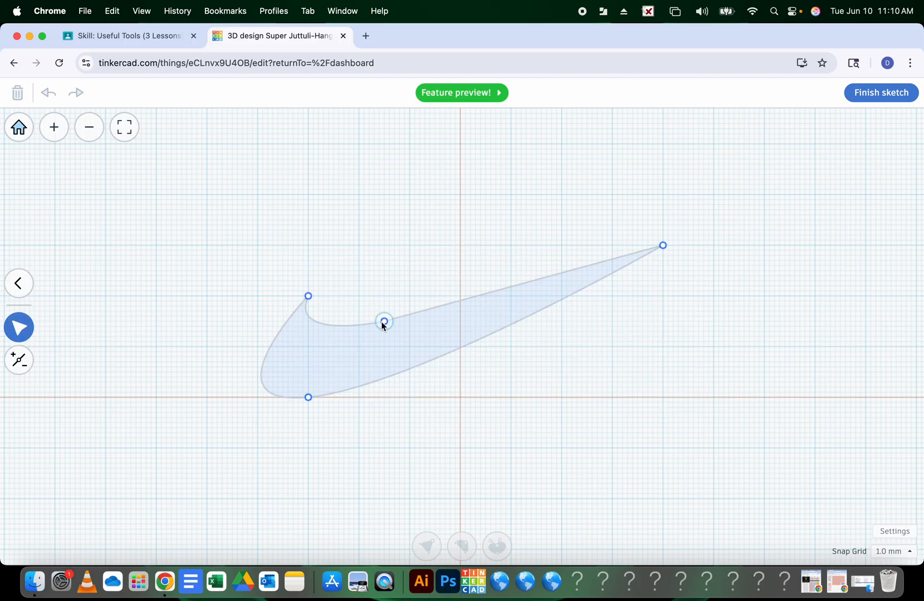
pyautogui.moveTo(383, 322)
pyautogui.mouseDown()
pyautogui.moveTo(363, 333)
pyautogui.moveTo(369, 326)
pyautogui.mouseUp()
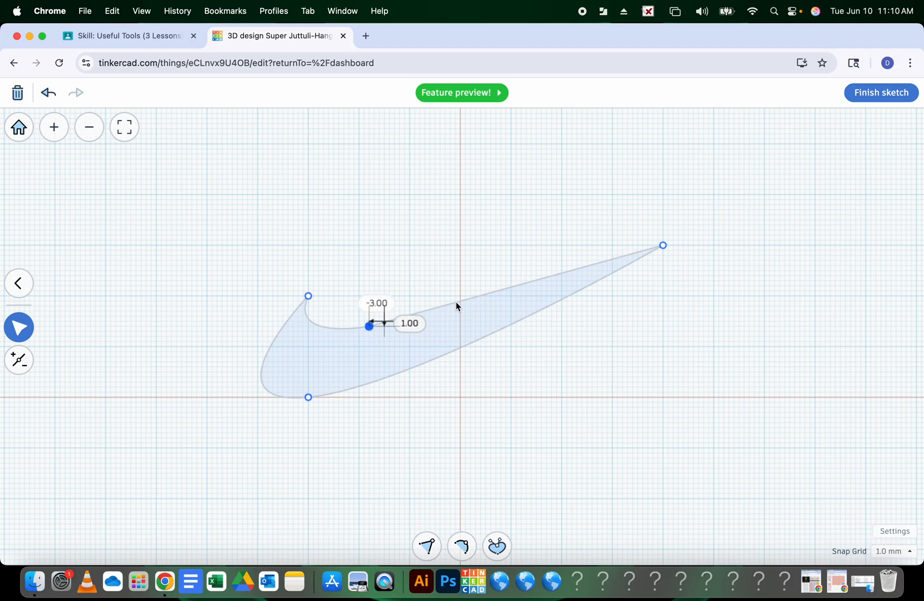
pyautogui.click(877, 95)
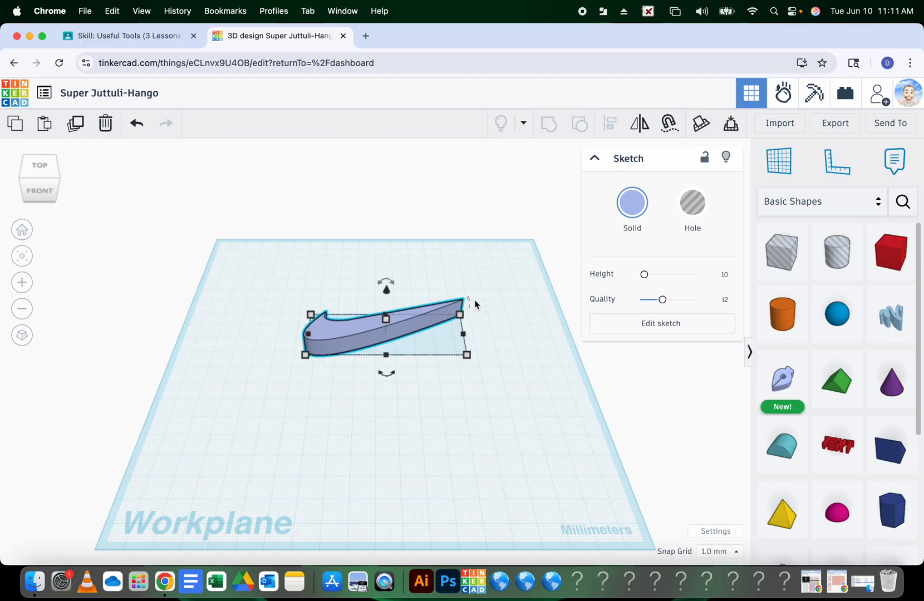
# Step: Try rotating the swoosh 90° about its long axis from the front view, and undo the rotation
pyautogui.moveTo(471, 304); pyautogui.dragTo(470, 304)
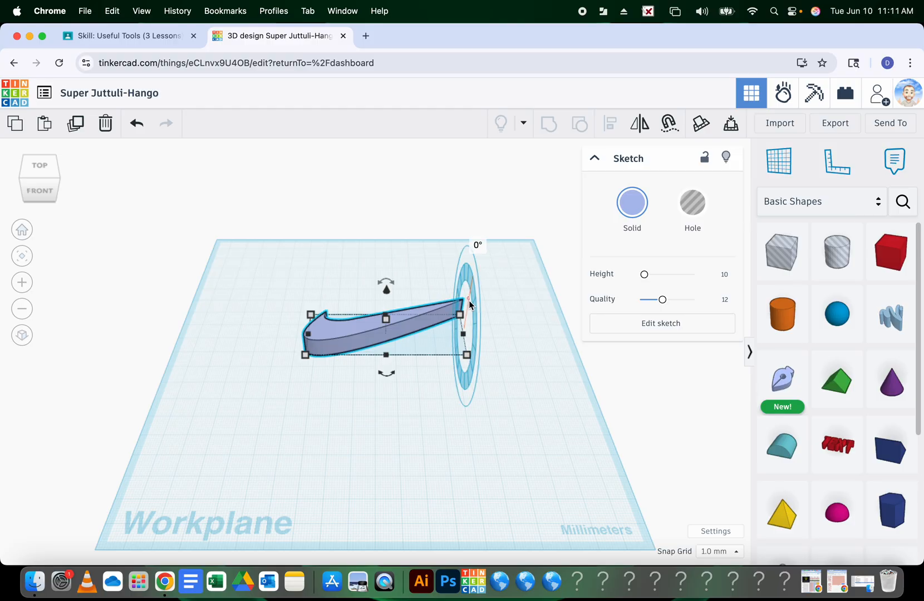
pyautogui.moveTo(472, 300); pyautogui.dragTo(465, 334)
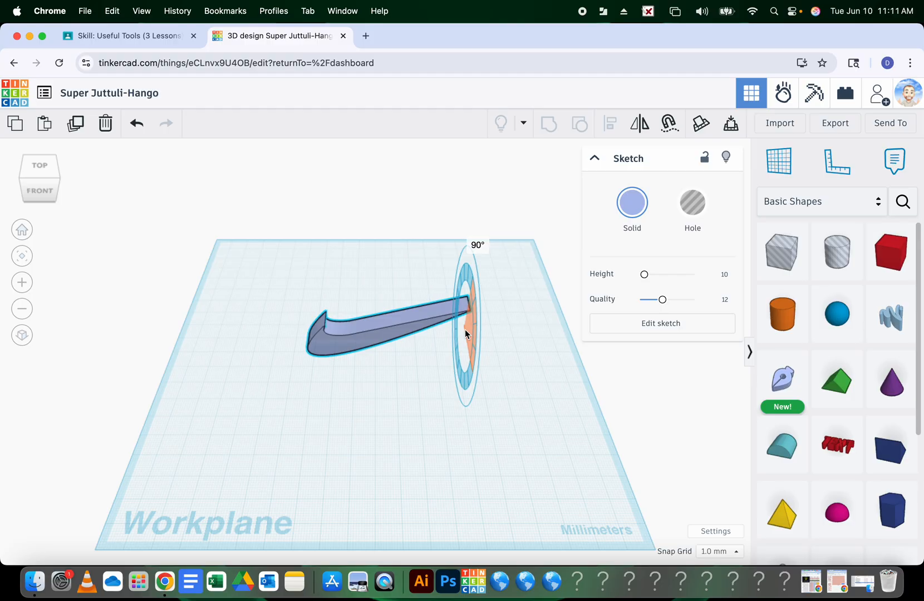
pyautogui.moveTo(465, 329); pyautogui.dragTo(464, 332)
pyautogui.press('super+z')
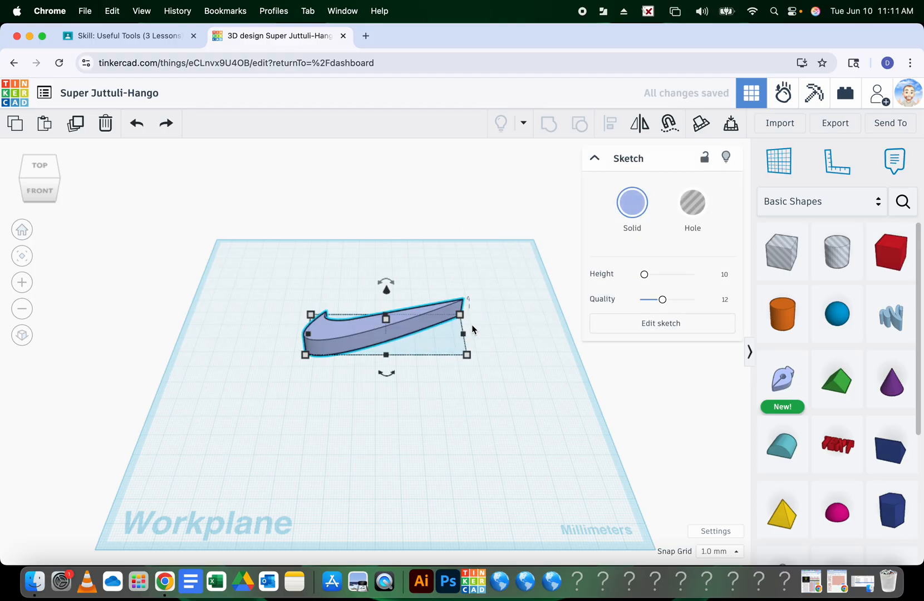
# Step: Stand the swoosh upright by rotating it -90° from the right-side view, raise it to 31 mm, and drop it onto the workplane
pyautogui.moveTo(477, 323); pyautogui.dragTo(269, 292, button='right')
pyautogui.moveTo(386, 336); pyautogui.dragTo(332, 326, button='right')
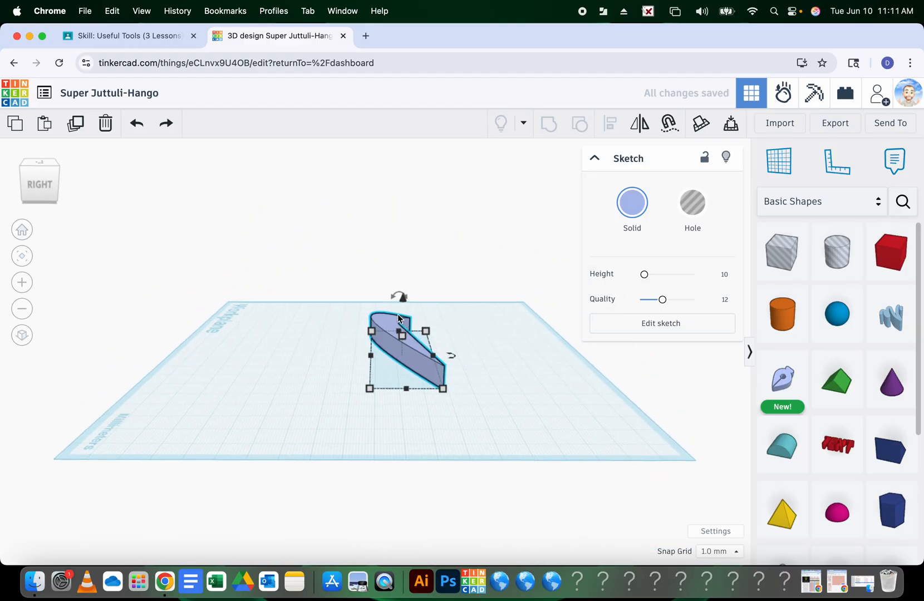
pyautogui.moveTo(398, 297); pyautogui.dragTo(369, 330)
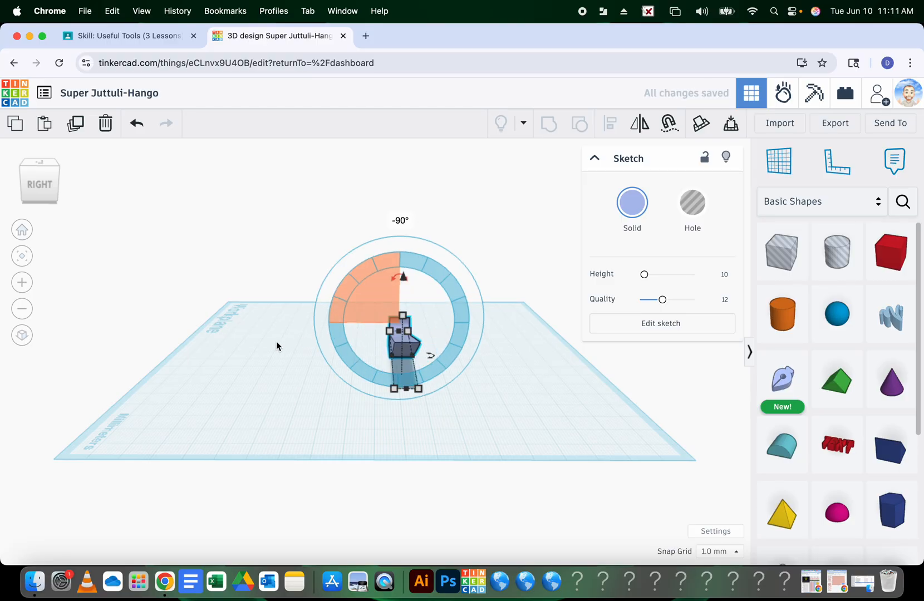
pyautogui.moveTo(276, 341); pyautogui.dragTo(418, 325, button='right')
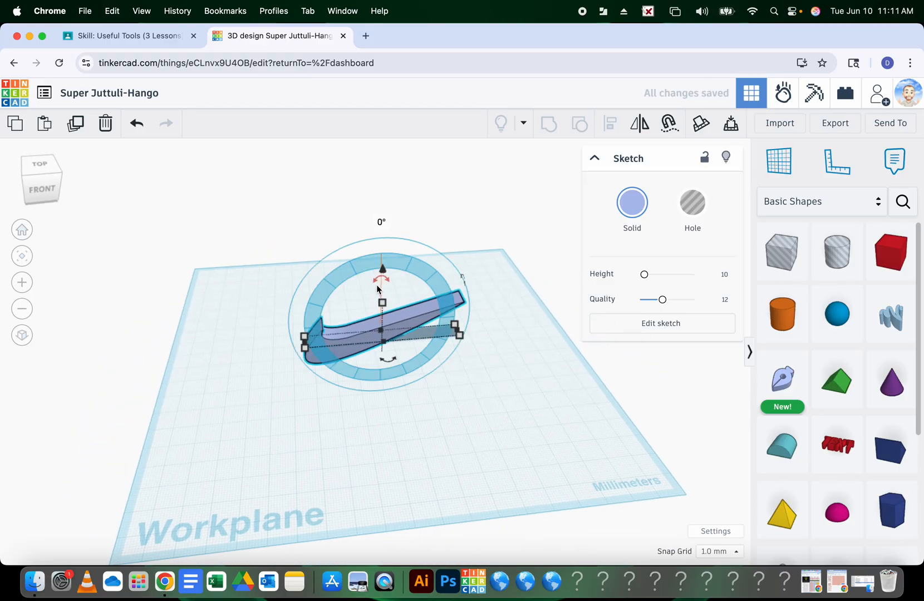
pyautogui.moveTo(382, 271); pyautogui.dragTo(392, 192)
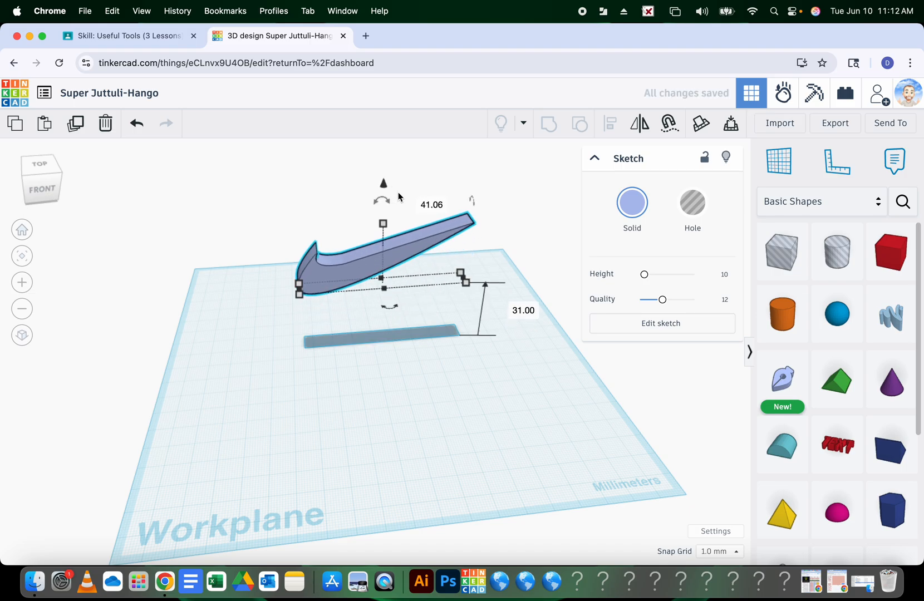
pyautogui.press('d')
# Step: Take a full-screen screenshot of the upright swoosh and place its file below the earlier screenshot on the desktop
pyautogui.moveTo(461, 292); pyautogui.dragTo(463, 331, button='right')
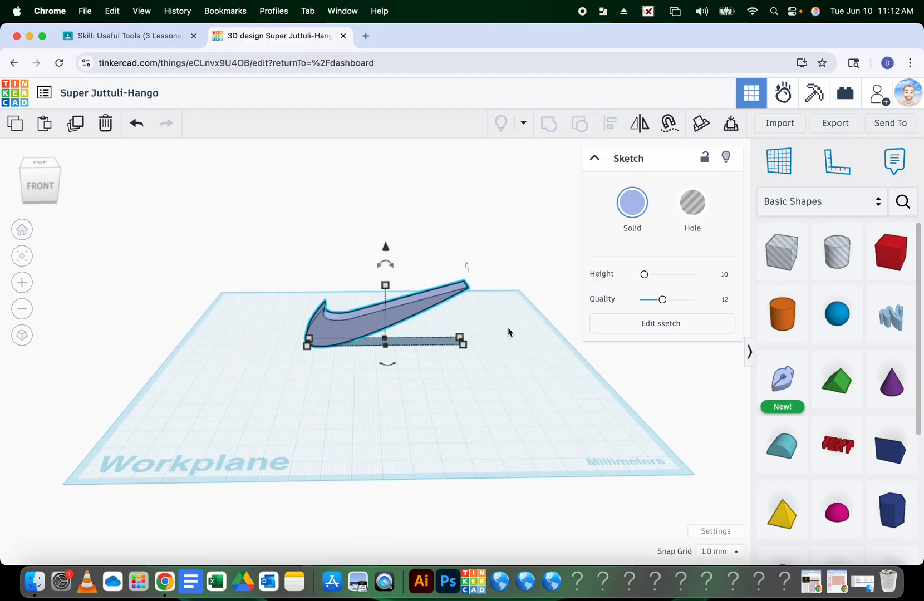
pyautogui.press('super+shift+3')
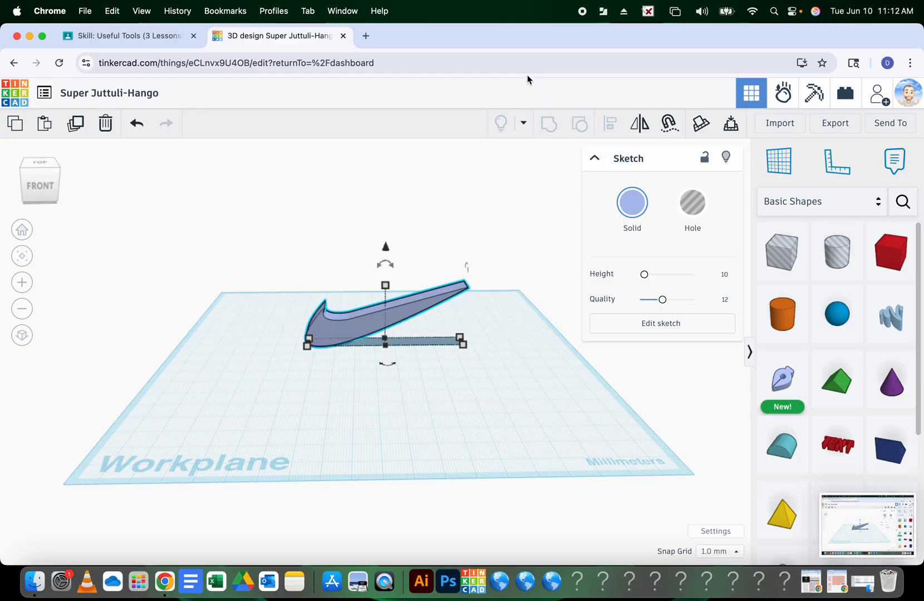
pyautogui.moveTo(522, 42); pyautogui.dragTo(325, 80)
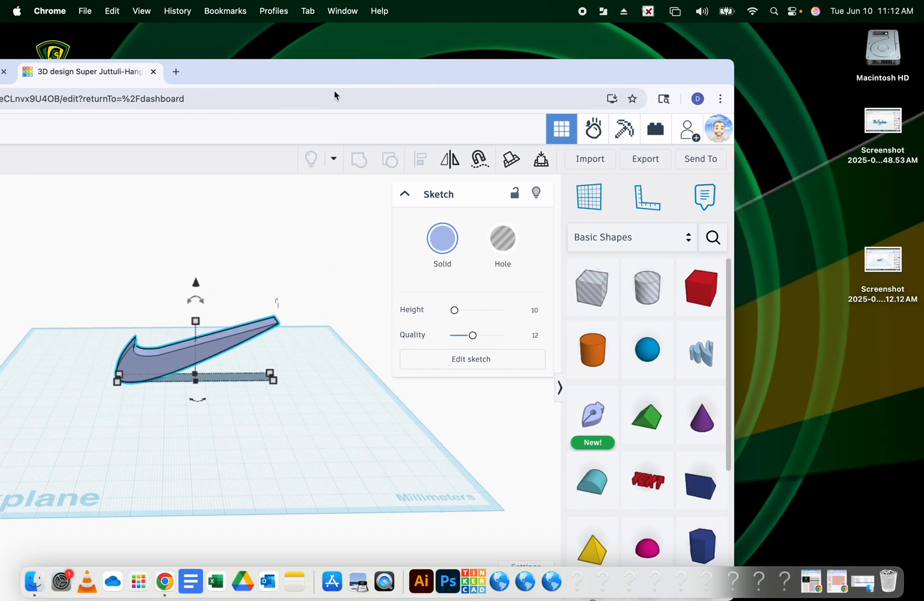
pyautogui.moveTo(869, 263); pyautogui.dragTo(870, 190)
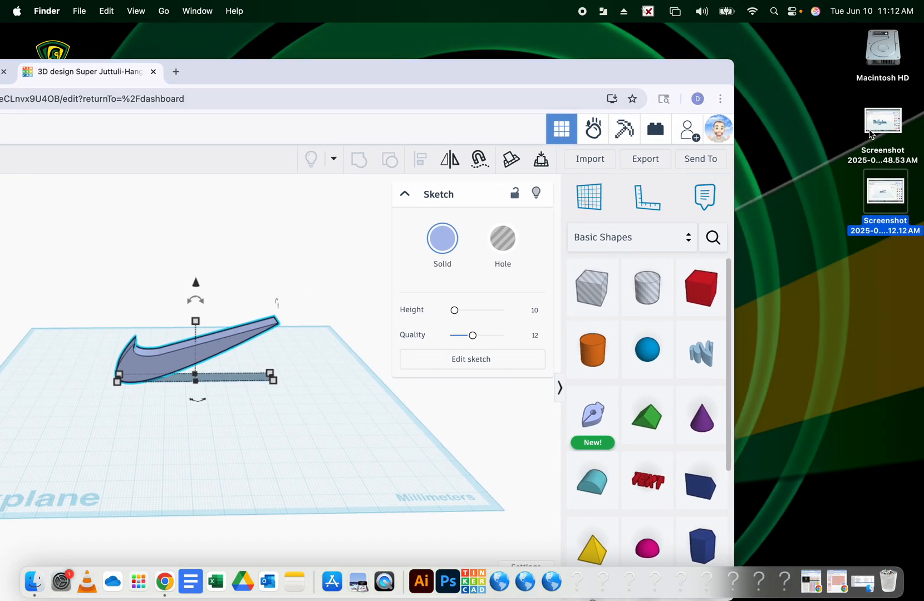
pyautogui.click(872, 137)
pyautogui.moveTo(430, 84); pyautogui.dragTo(639, 50)
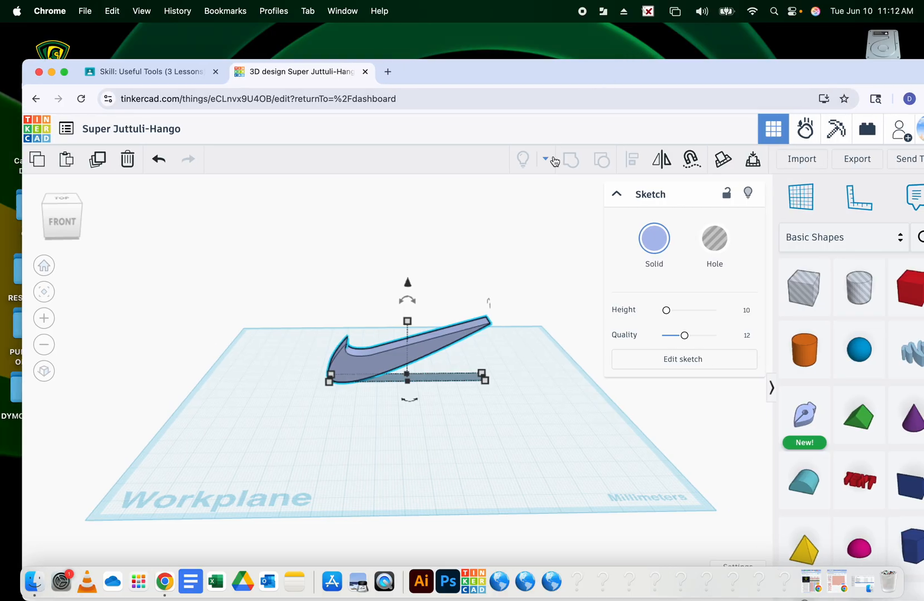